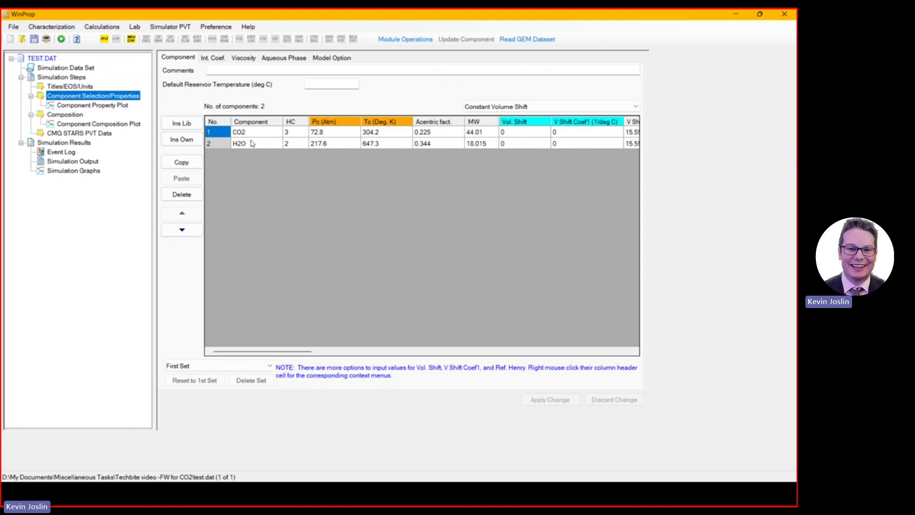
pyautogui.moveTo(281, 352); pyautogui.dragTo(479, 352)
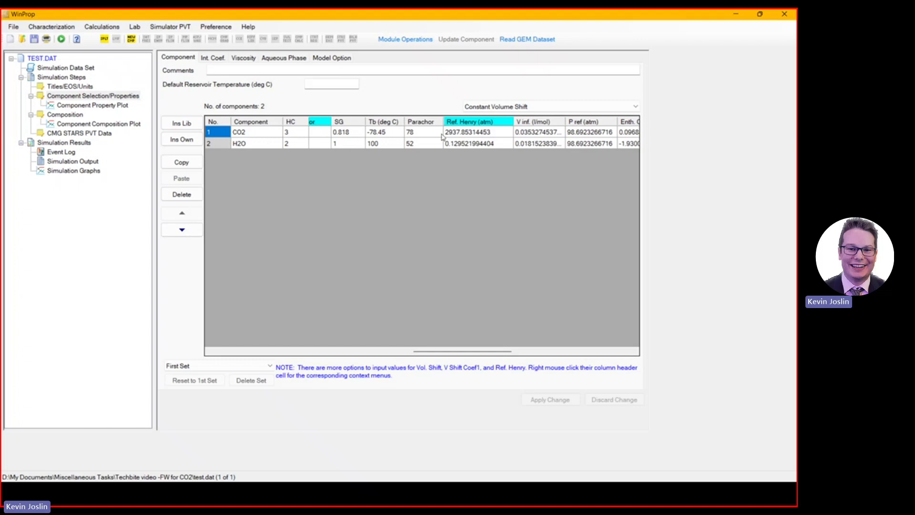
pyautogui.rightClick(467, 124)
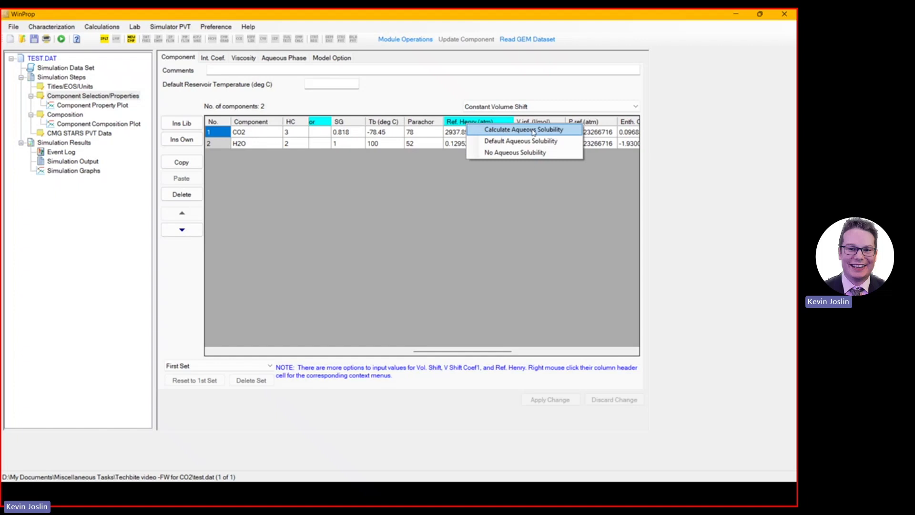
pyautogui.click(398, 174)
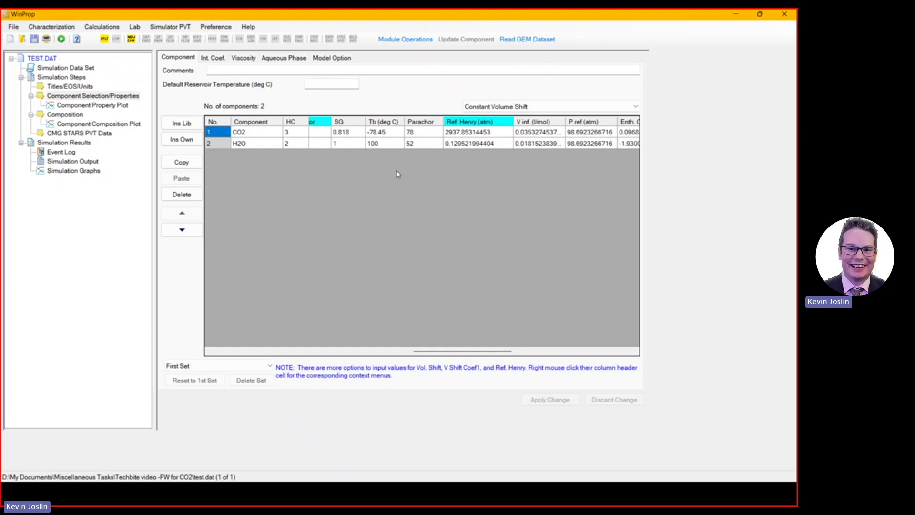
pyautogui.click(50, 133)
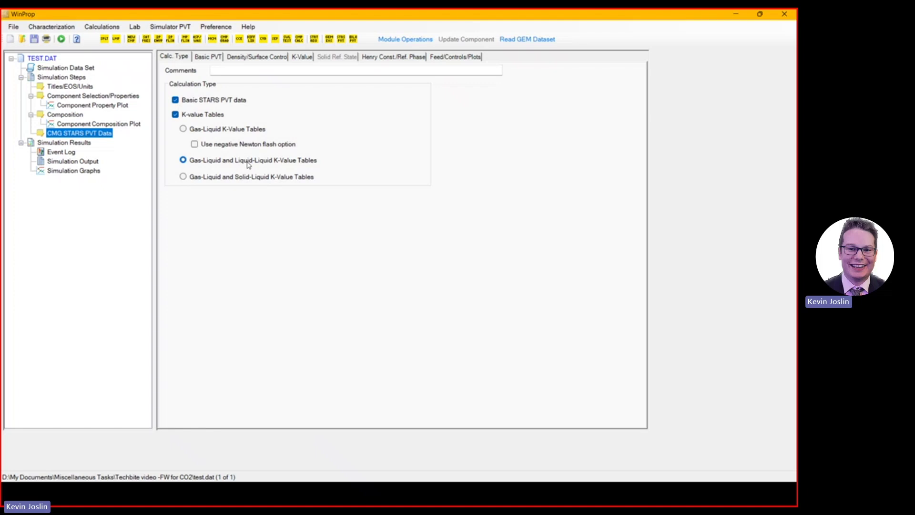
# Show WinProp's K-value settings: pressure from 101.35 kPa in 500 kPa steps, temperature from 10 °C.
pyautogui.click(302, 56)
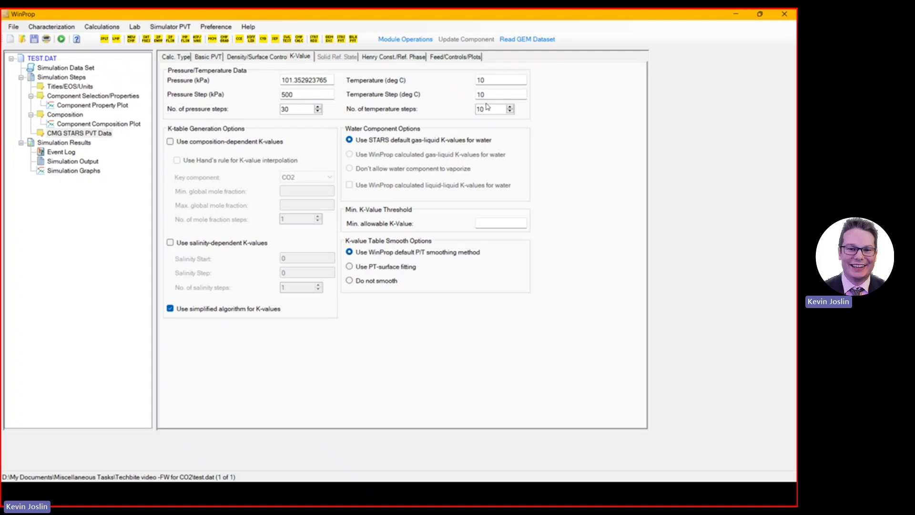
# Read the description of the 'Use simplified algorithm for K-values' option.
pyautogui.moveTo(187, 315)
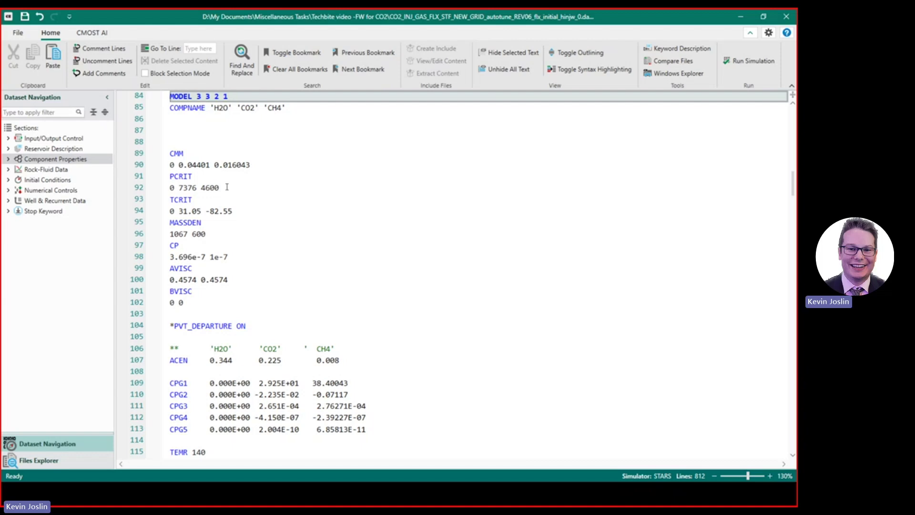
pyautogui.scroll(-1, 229, 193)
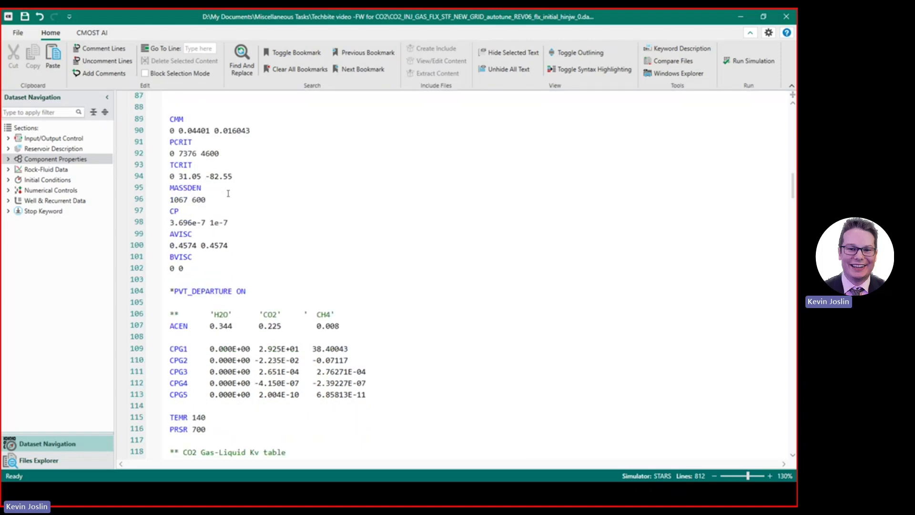
pyautogui.scroll(2, 228, 193)
pyautogui.scroll(-4, 229, 193)
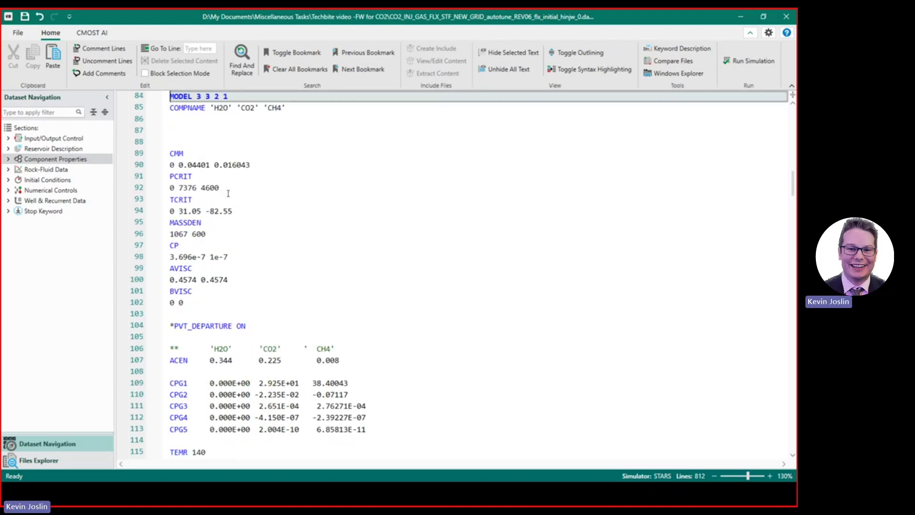
pyautogui.moveTo(249, 223); pyautogui.dragTo(170, 222)
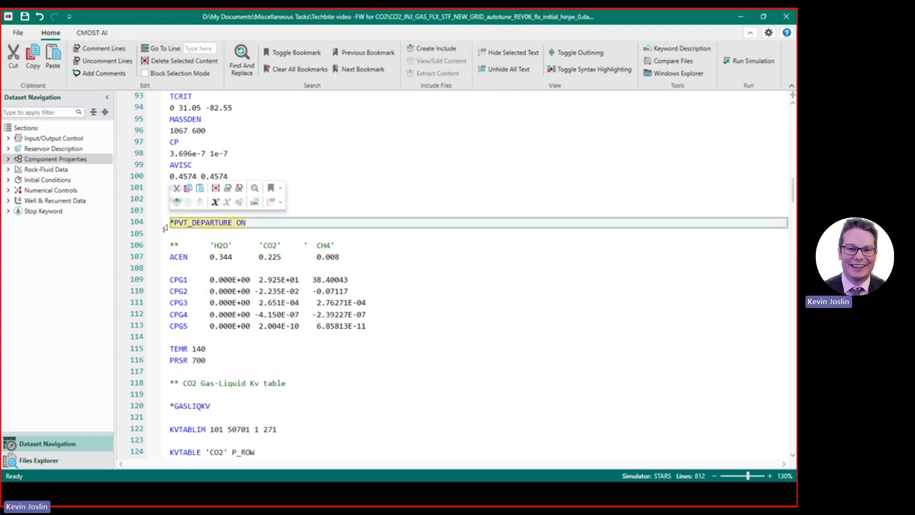
pyautogui.click(193, 236)
pyautogui.scroll(-1, 216, 234)
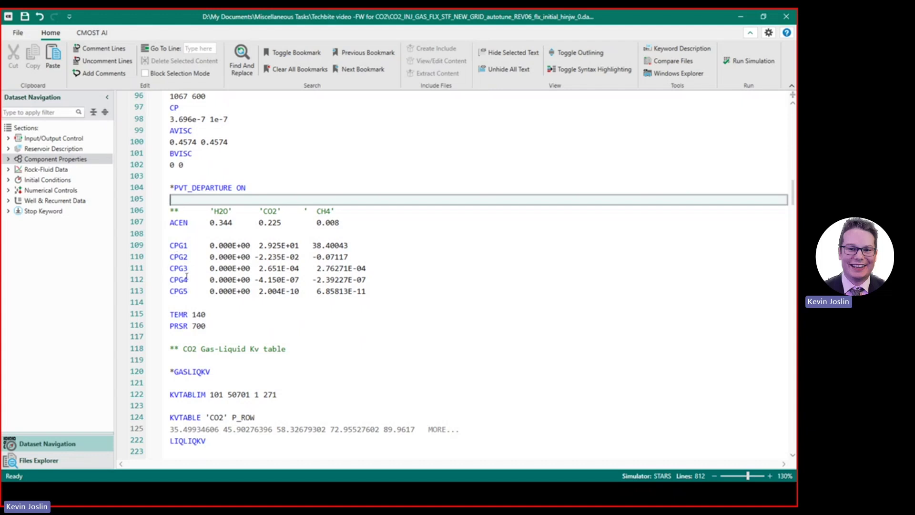
pyautogui.scroll(-4, 186, 277)
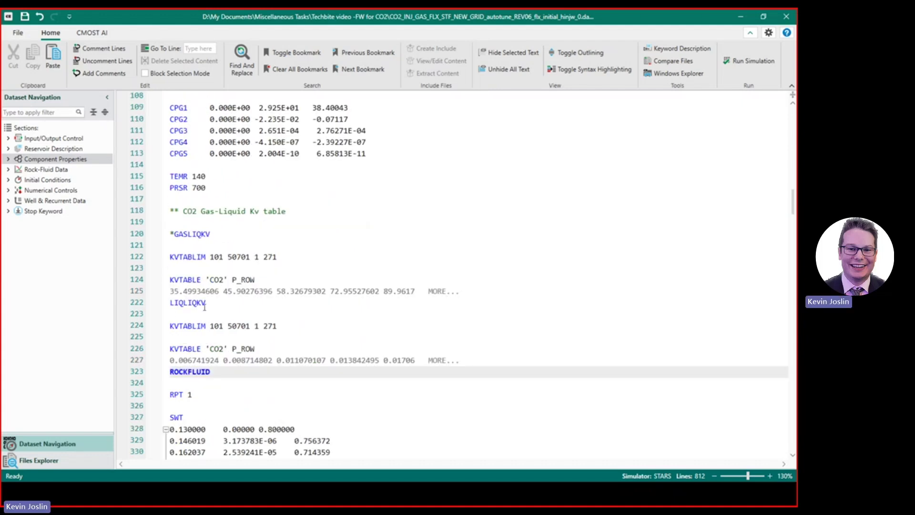
pyautogui.moveTo(170, 234); pyautogui.dragTo(210, 234)
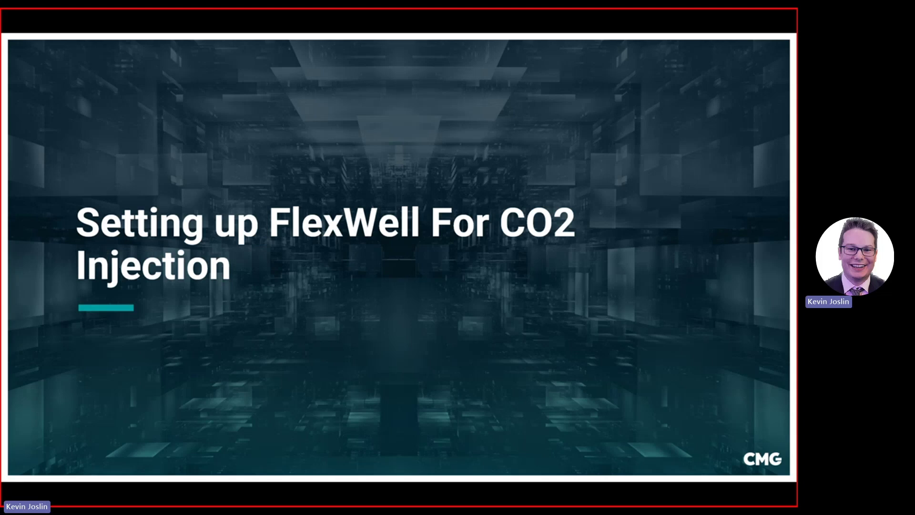
pyautogui.hotkey('alt', 'Tab')
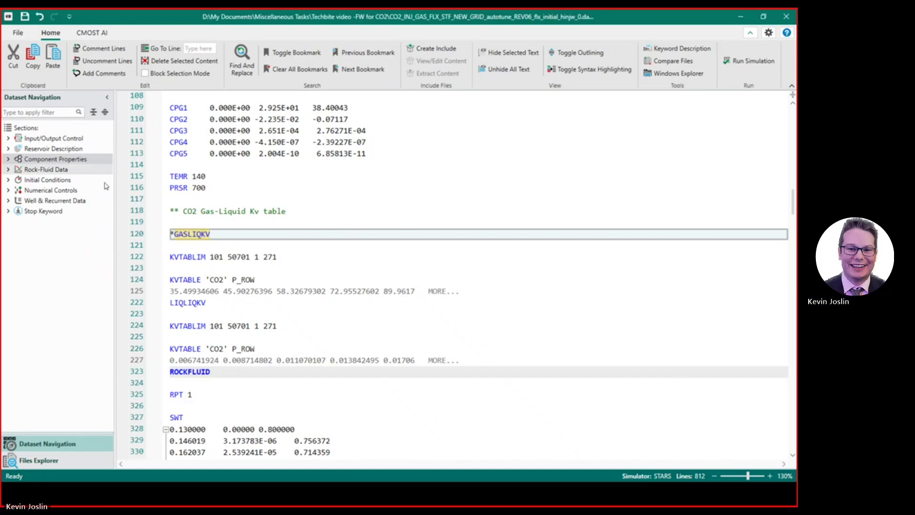
pyautogui.click(62, 201)
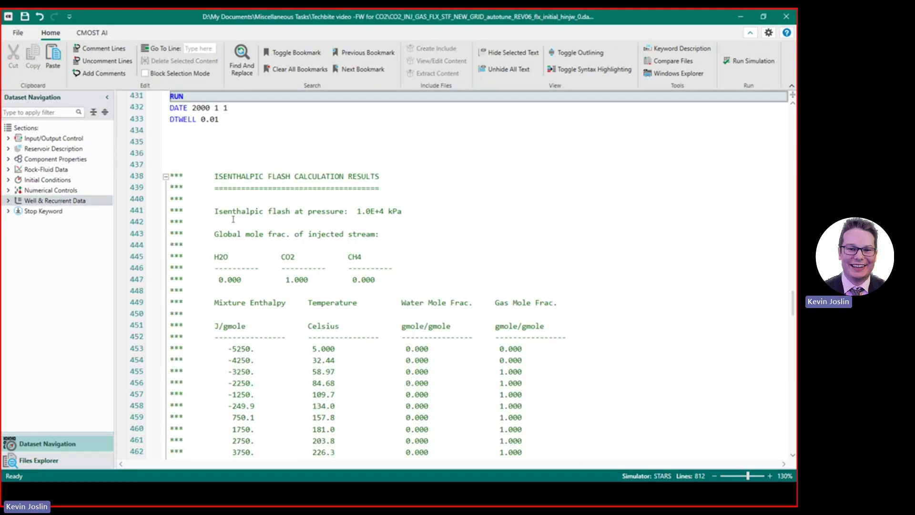
# Find the FlexWell-1 block on CO2_INJECTOR and select its SEGREGATION value ON.
pyautogui.scroll(-3, 233, 220)
pyautogui.scroll(-20, 233, 219)
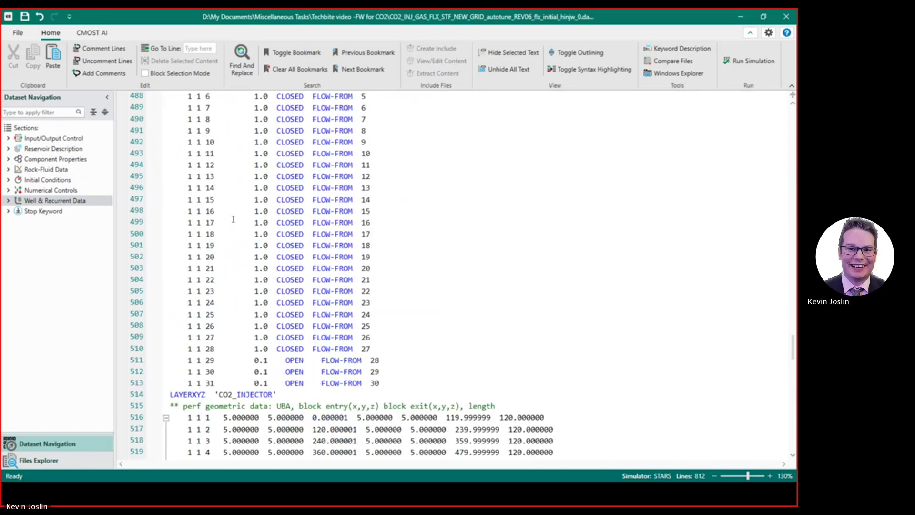
pyautogui.scroll(-5, 233, 219)
pyautogui.scroll(2, 233, 219)
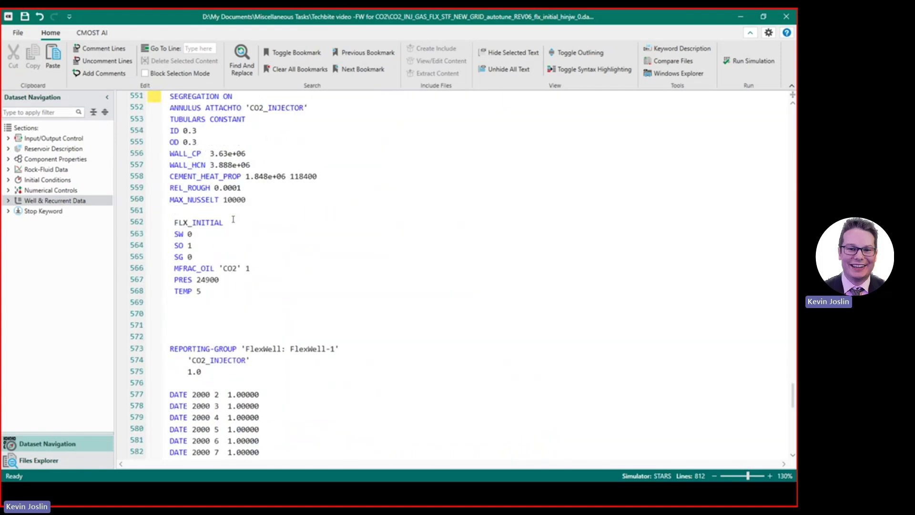
pyautogui.scroll(2, 232, 204)
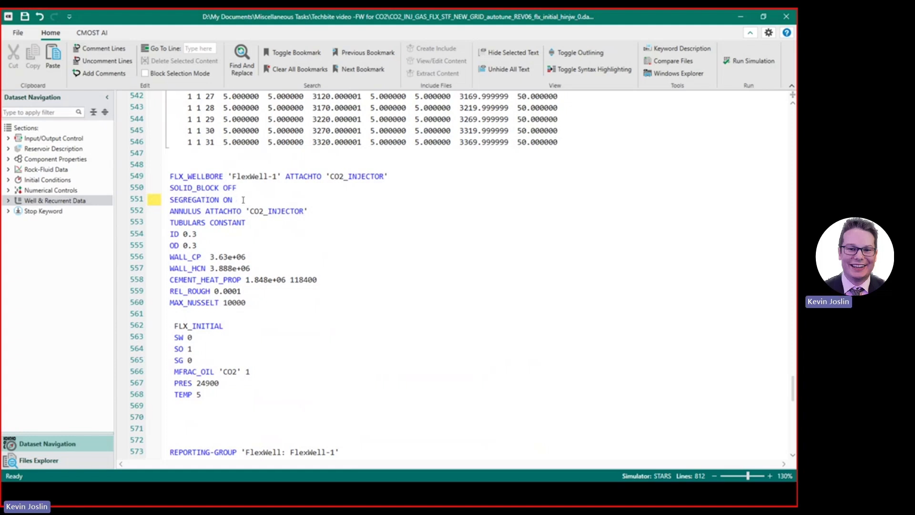
pyautogui.doubleClick(227, 200)
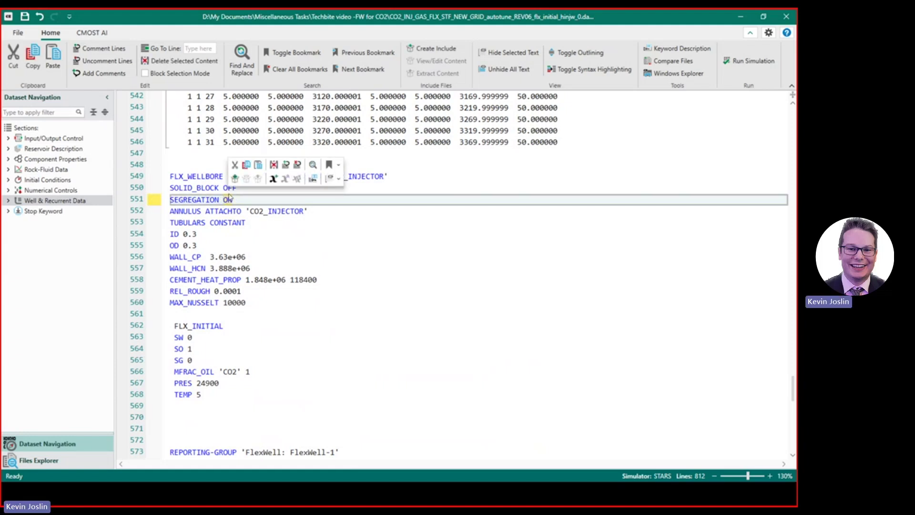
# Replace the FlexWell-1 SEGREGATION value ON with NOSLIP.
pyautogui.write('NOSLI')
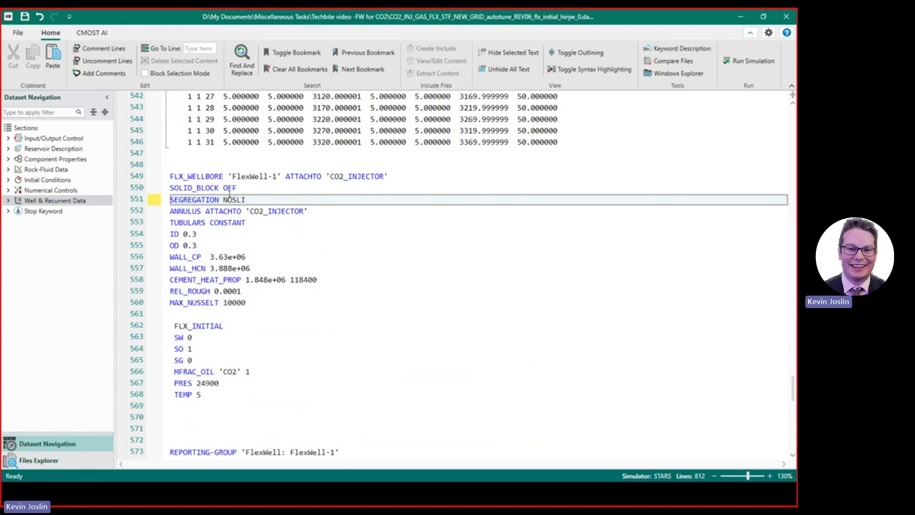
pyautogui.write('P')
pyautogui.scroll(-1, 223, 326)
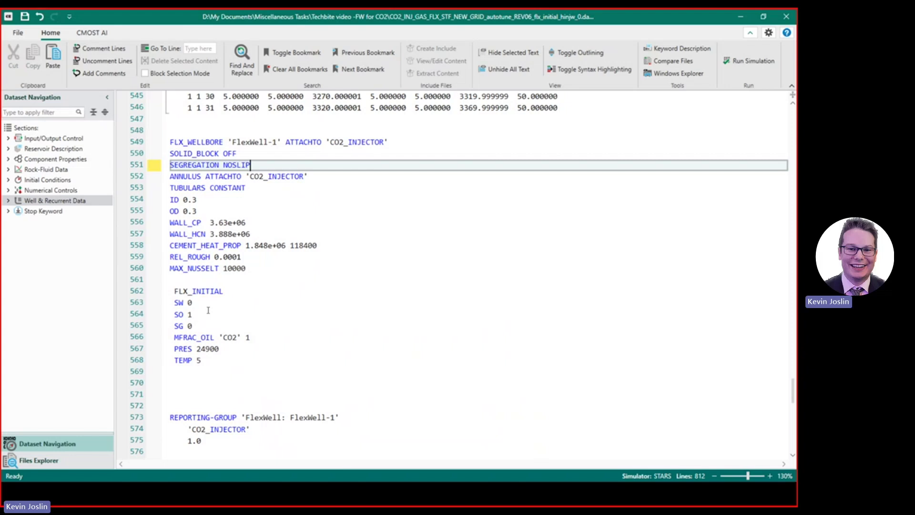
pyautogui.click(193, 315)
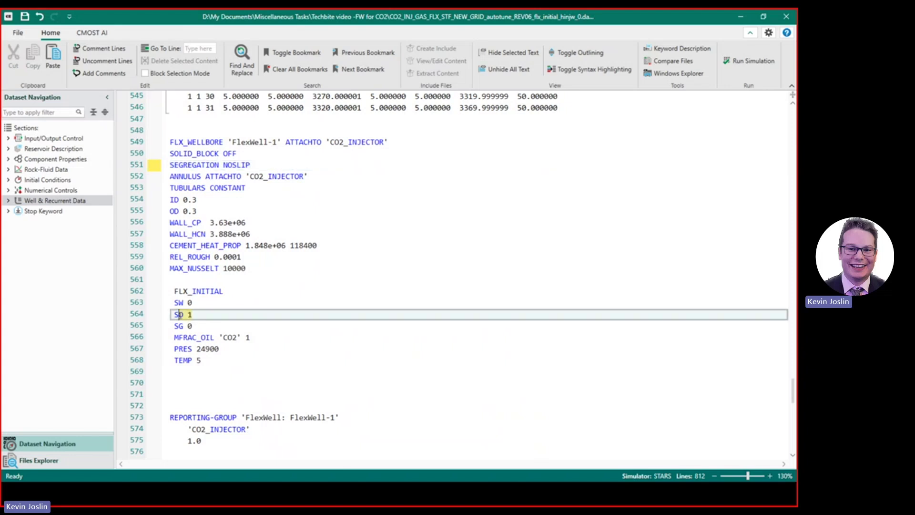
pyautogui.moveTo(173, 314); pyautogui.dragTo(198, 315)
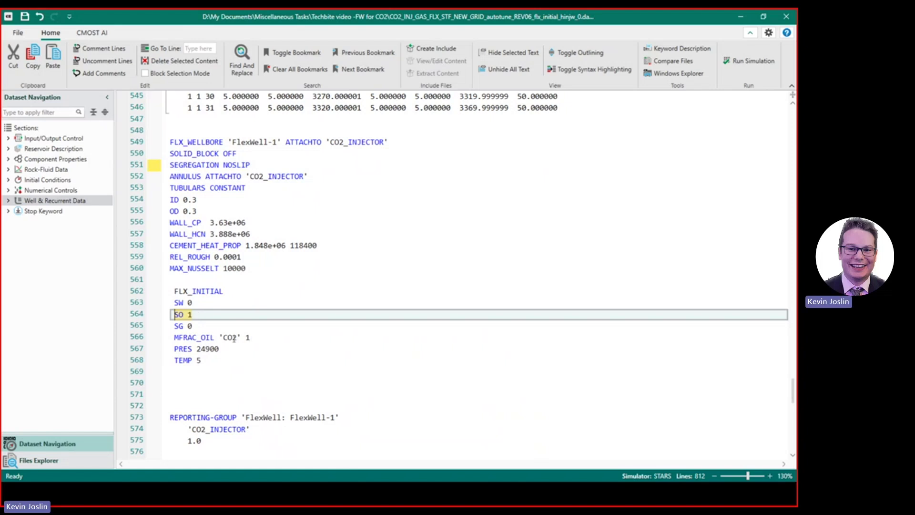
pyautogui.click(222, 351)
pyautogui.hotkey('ctrl', 'shift', 'Left')
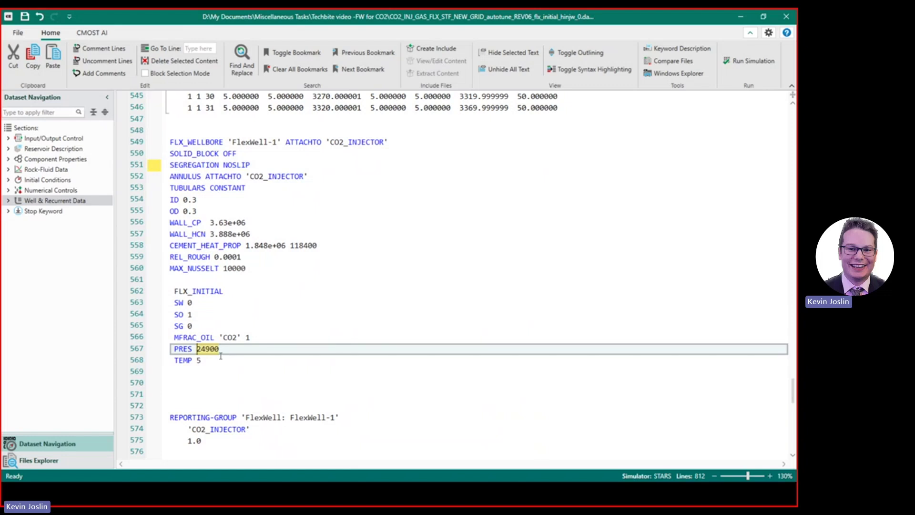
pyautogui.click(202, 362)
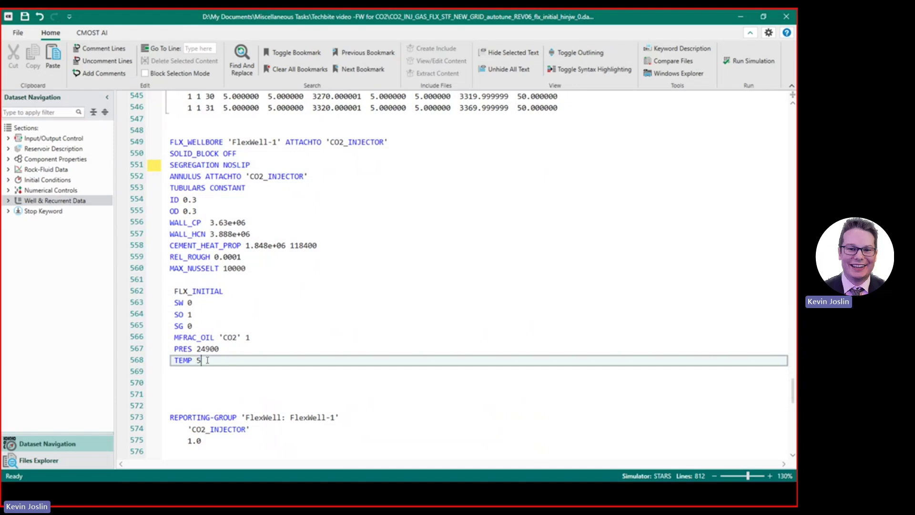
pyautogui.scroll(20, 284, 342)
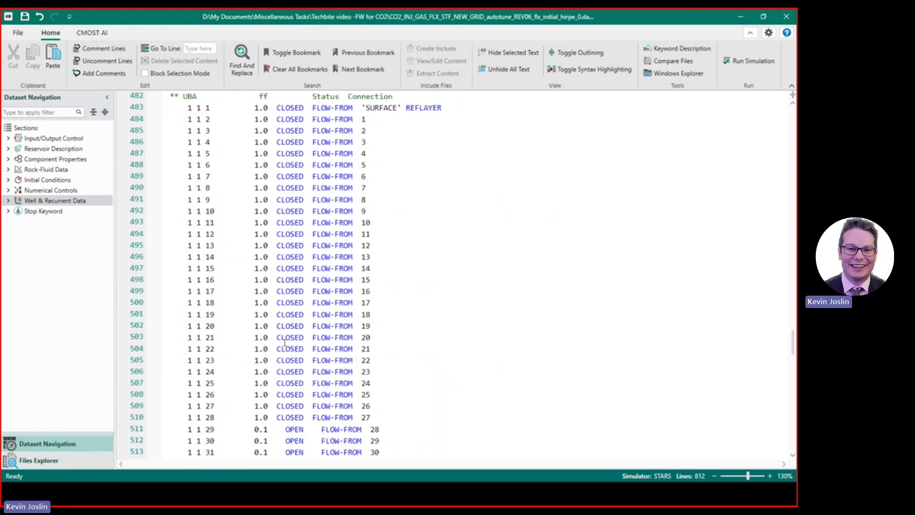
pyautogui.scroll(6, 285, 342)
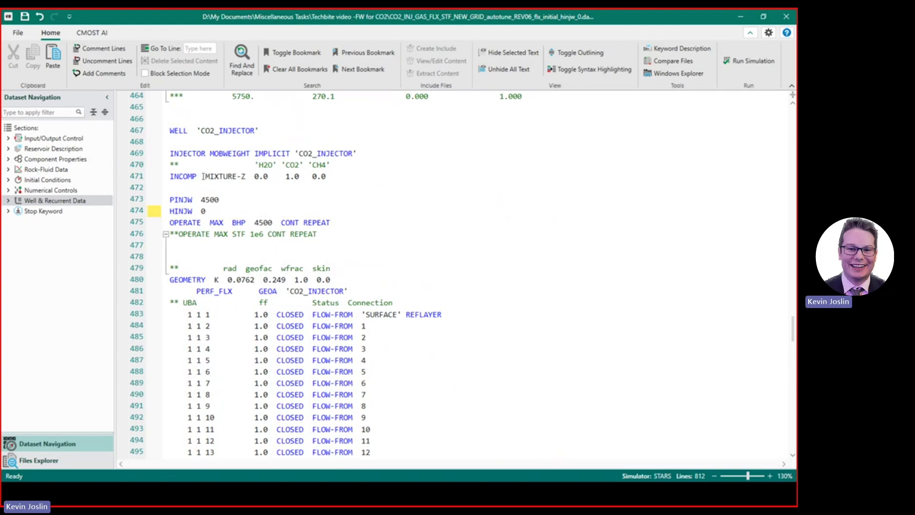
pyautogui.moveTo(204, 176); pyautogui.dragTo(246, 177)
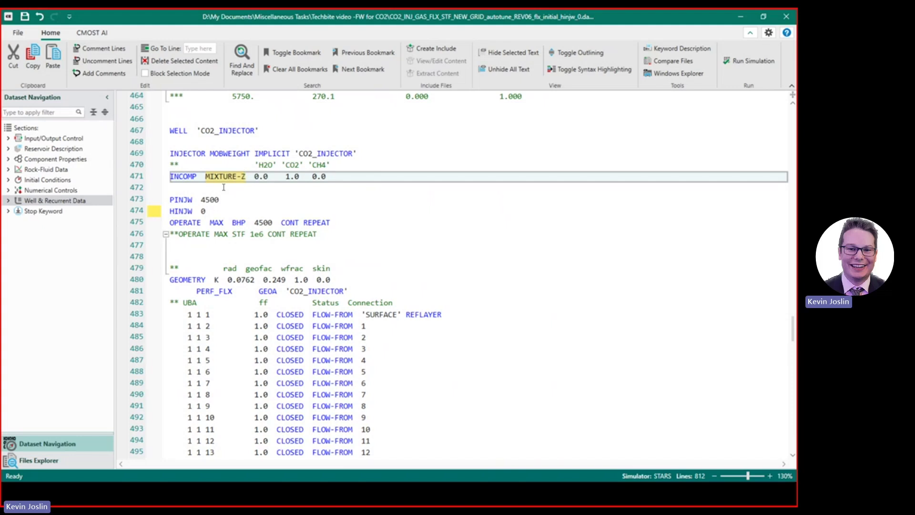
pyautogui.doubleClick(294, 177)
pyautogui.click(202, 212)
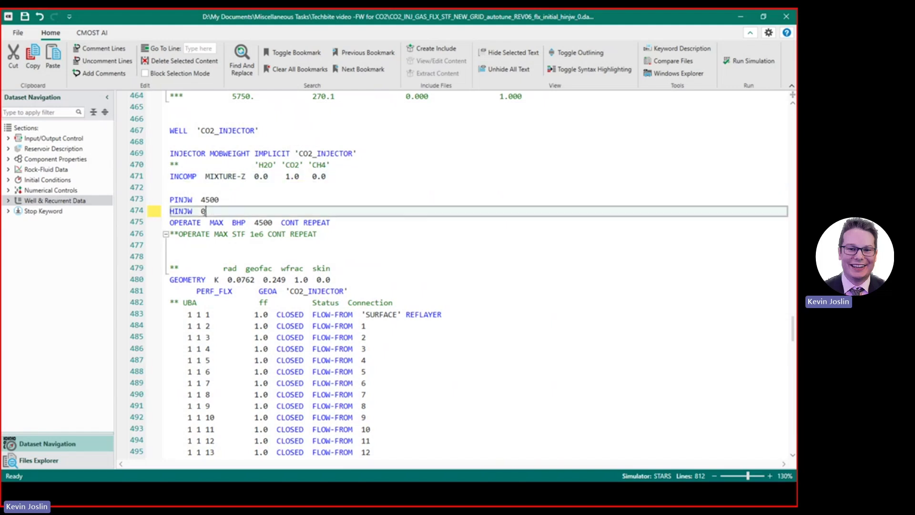
pyautogui.moveTo(202, 211); pyautogui.dragTo(171, 215)
pyautogui.click(198, 213)
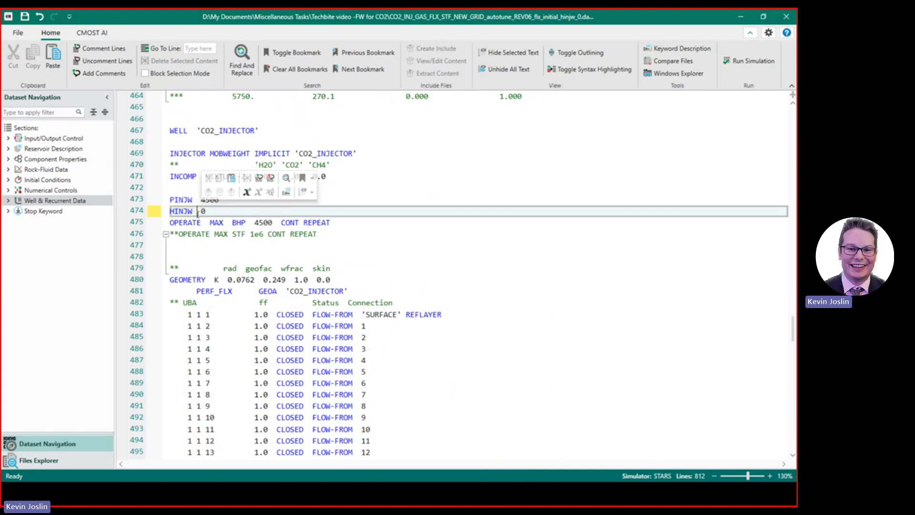
pyautogui.click(207, 213)
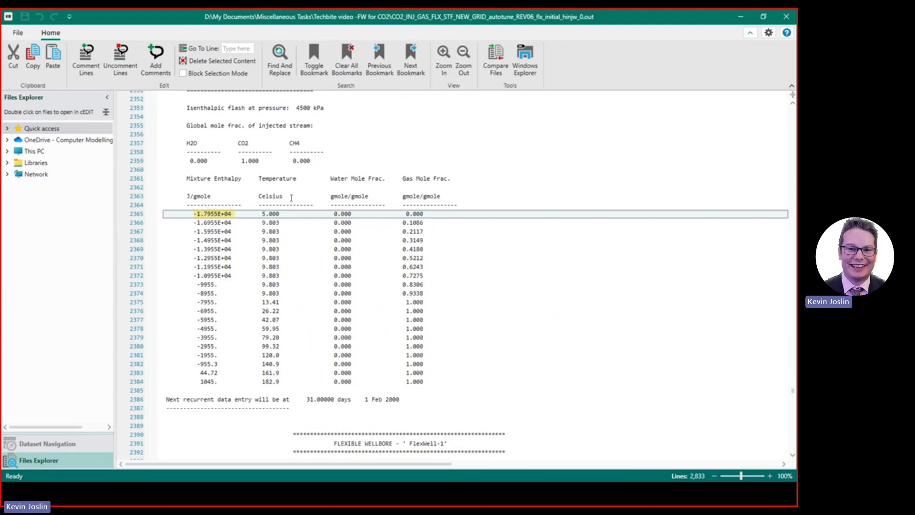
# Highlight the -1.7955E+04 enthalpy at 5.000 °C in the isenthalpic flash table, then return to the dataset.
pyautogui.scroll(1, 292, 197)
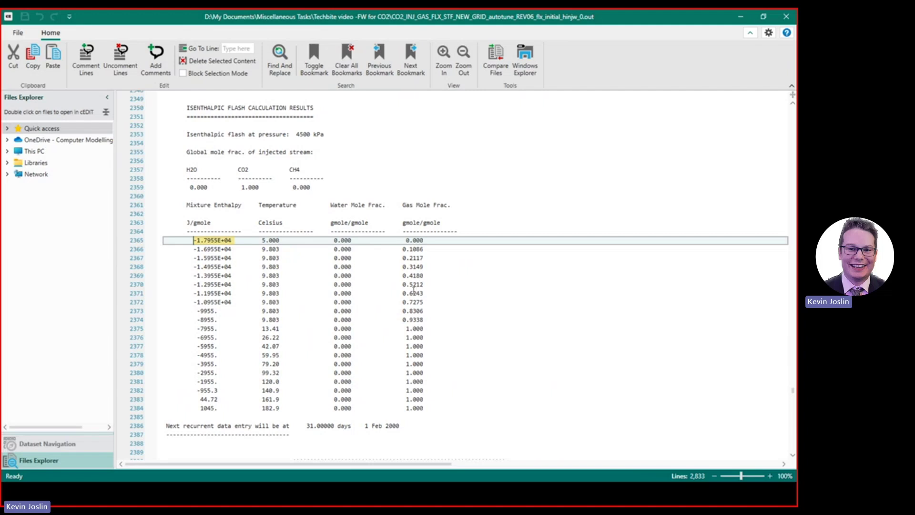
pyautogui.click(262, 241)
pyautogui.doubleClick(263, 241)
pyautogui.moveTo(232, 241); pyautogui.dragTo(193, 240)
pyautogui.moveTo(197, 233)
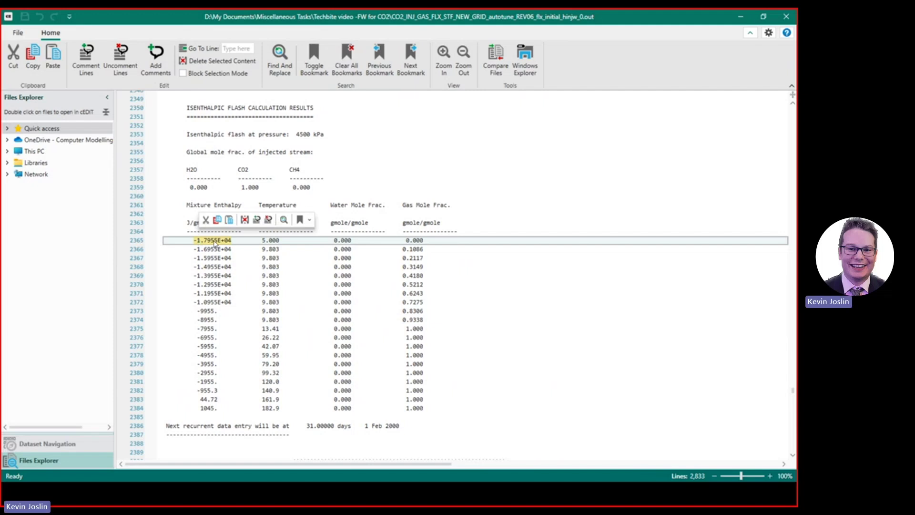
pyautogui.click(234, 240)
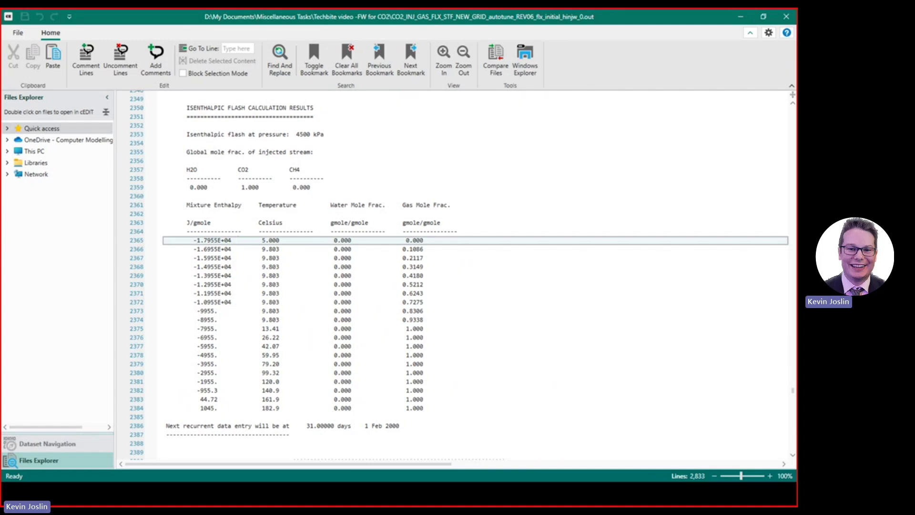
pyautogui.hotkey('alt', 'Tab')
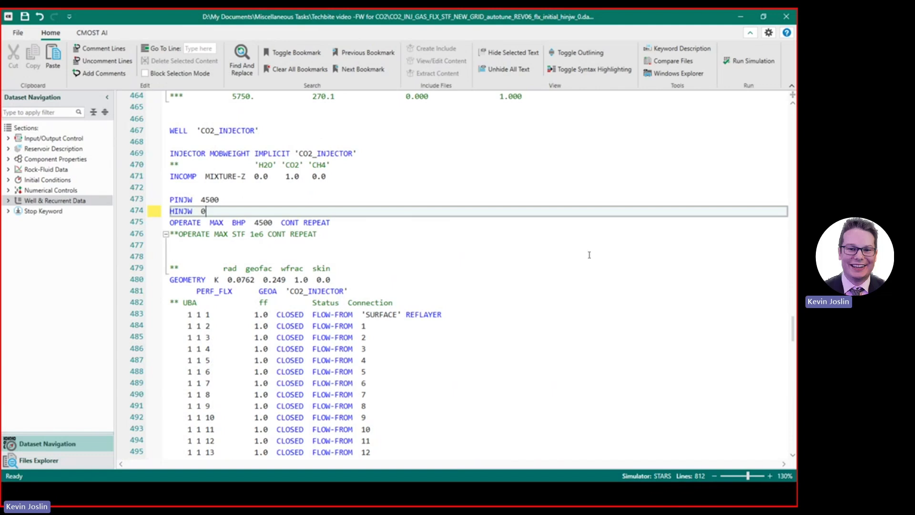
# Set the CO2_INJECTOR HINJW value to -17995 and advance the slide show to Results.
pyautogui.doubleClick(204, 211)
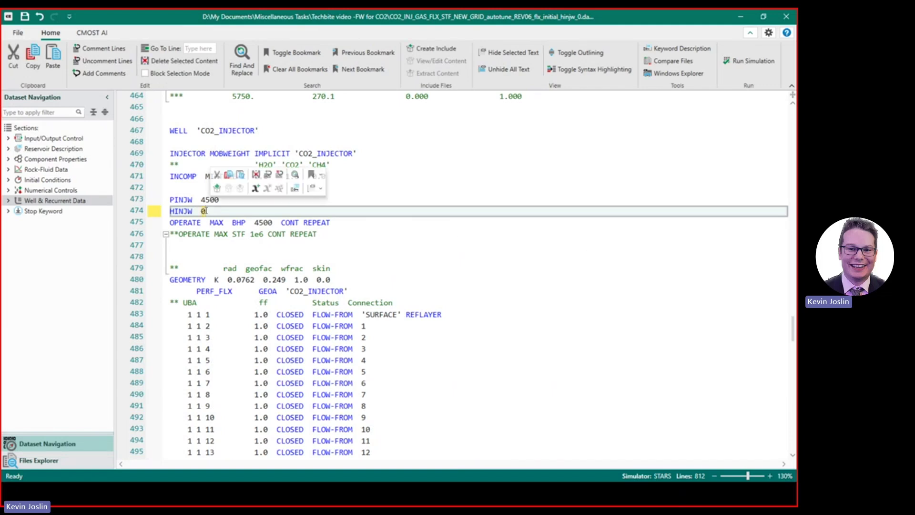
pyautogui.write('-17')
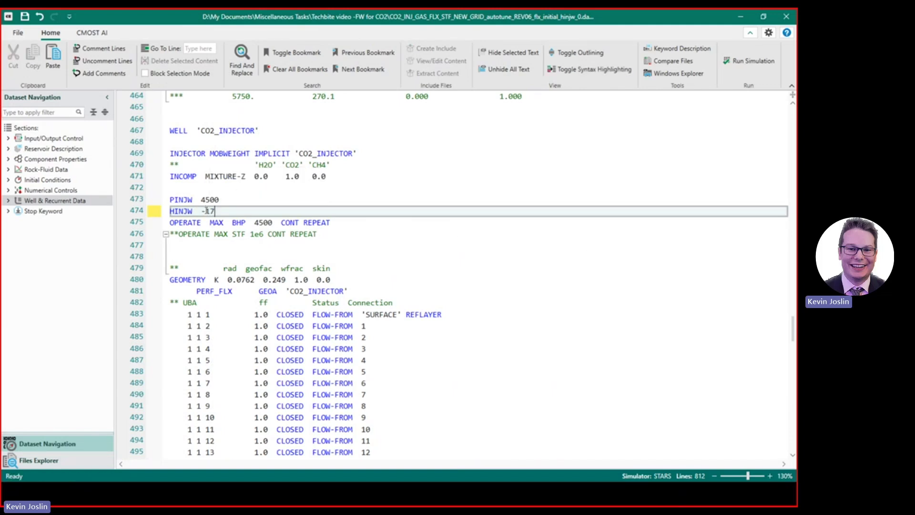
pyautogui.write('995')
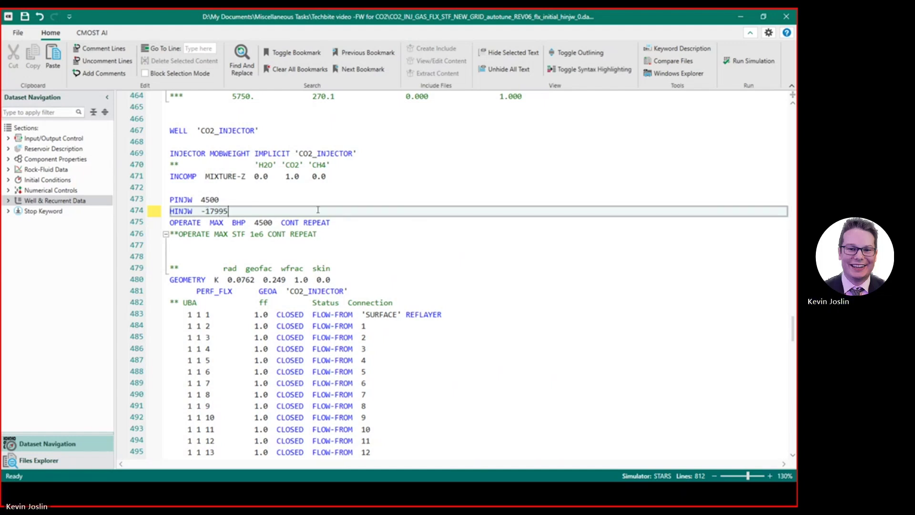
pyautogui.hotkey('alt', 'Tab')
pyautogui.press('Right')
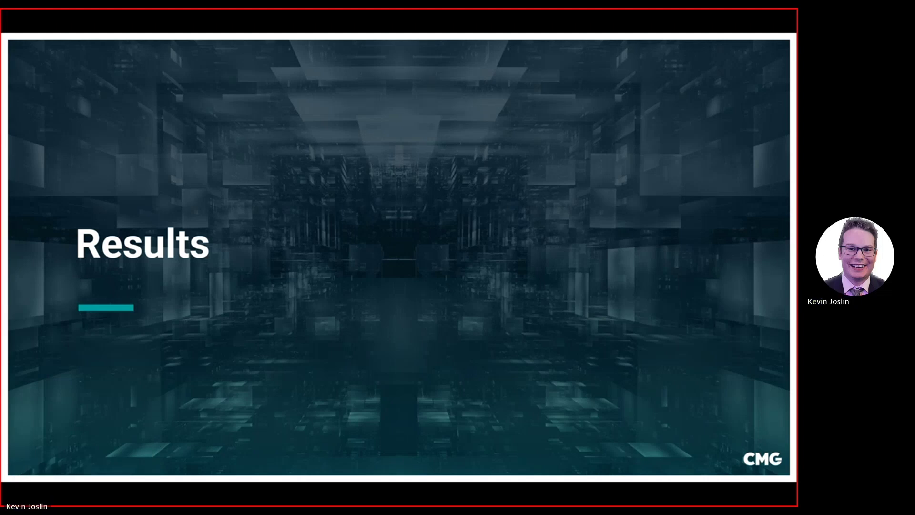
# Open the CustomPlot_1 dashboard of gas/oil saturation, pressure and temperature along the FlexWell.
pyautogui.hotkey('alt', 'Tab')
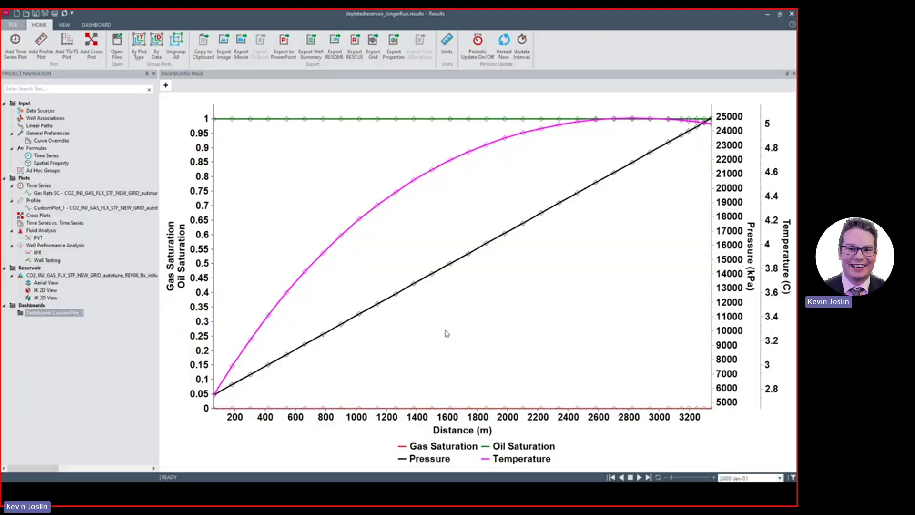
pyautogui.doubleClick(34, 201)
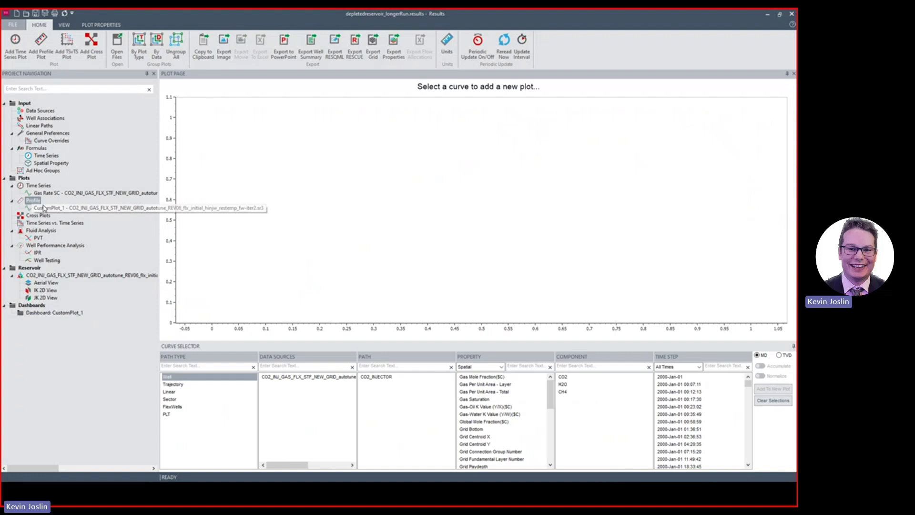
pyautogui.doubleClick(43, 209)
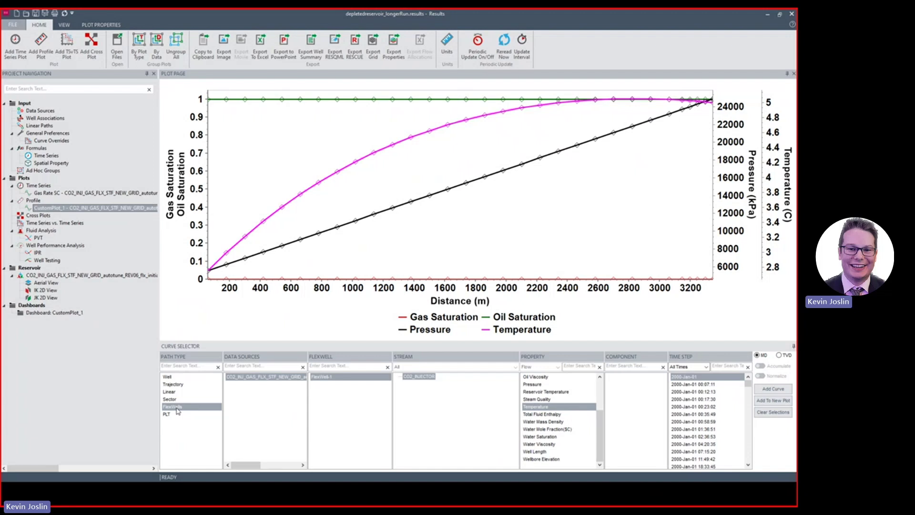
pyautogui.click(35, 314)
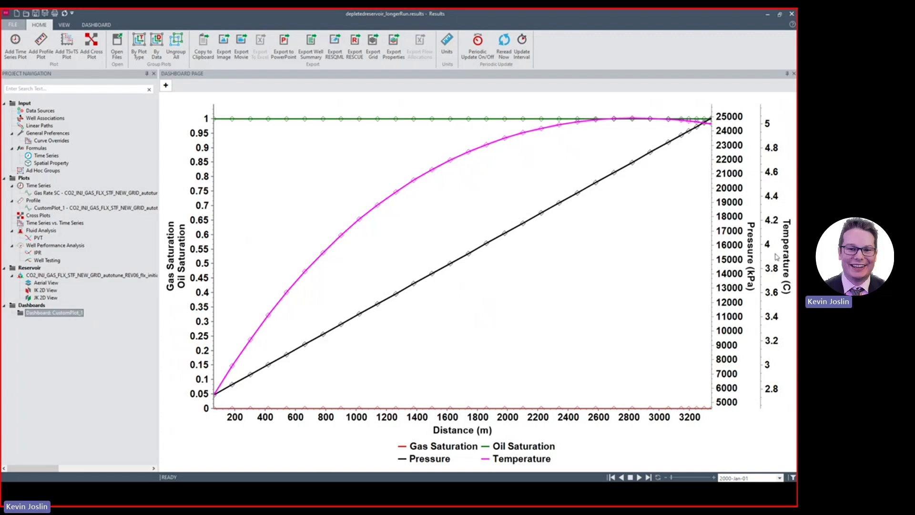
pyautogui.moveTo(259, 125)
pyautogui.moveTo(291, 125)
pyautogui.moveTo(498, 411)
pyautogui.moveTo(268, 366)
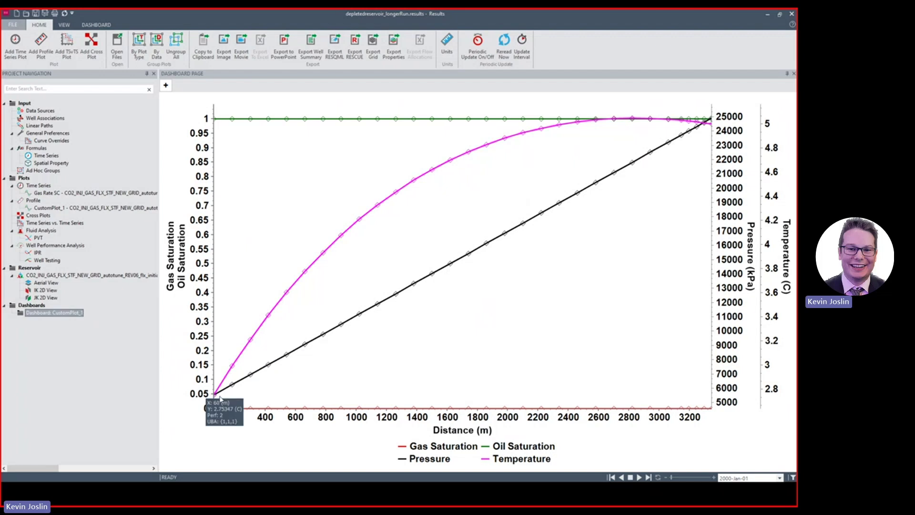
pyautogui.moveTo(711, 120)
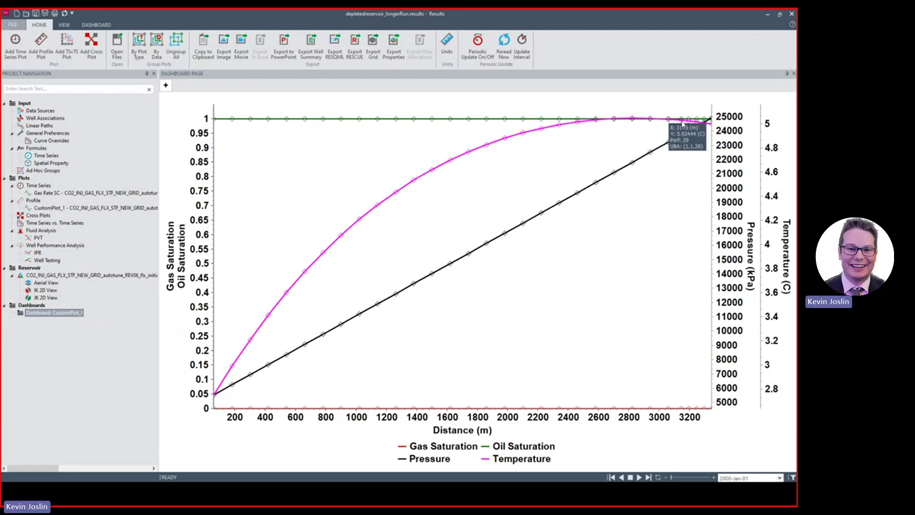
pyautogui.moveTo(419, 176)
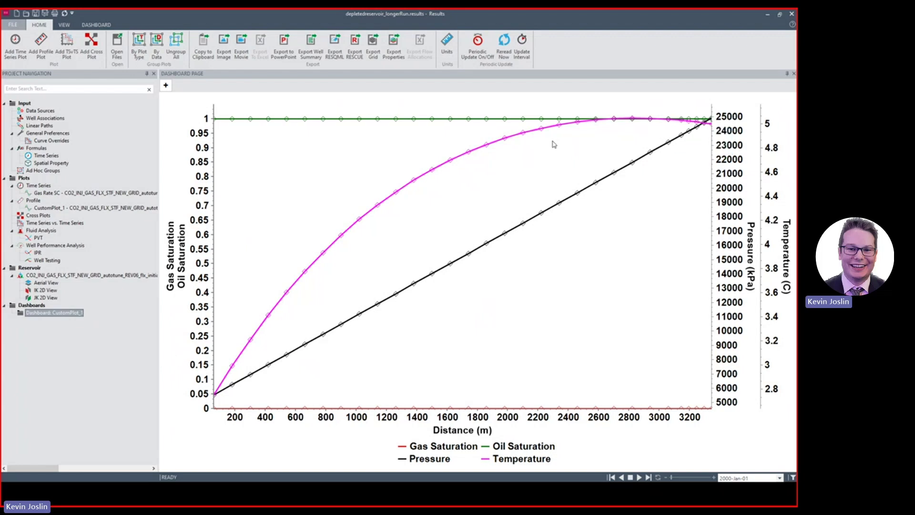
# Move the wellbore profile to 2018-Aug-26 and browse the list of output dates.
pyautogui.moveTo(246, 376)
pyautogui.click(779, 477)
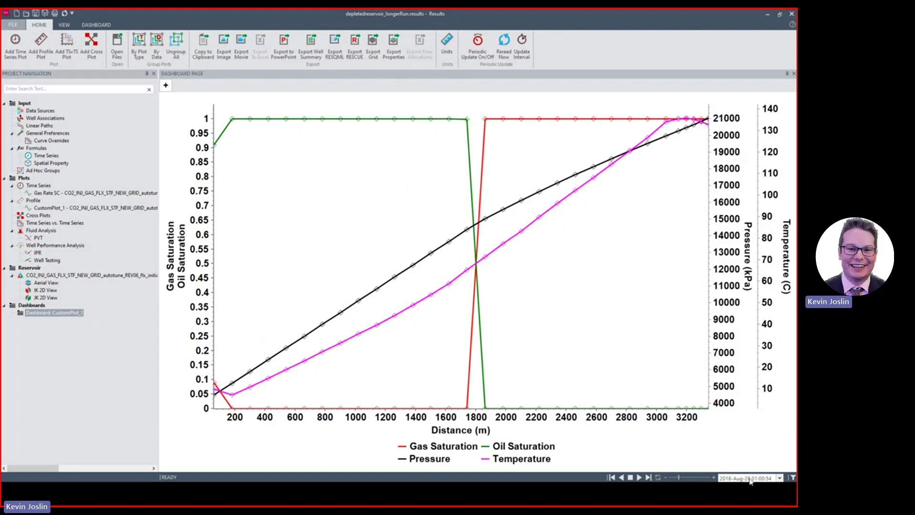
pyautogui.click(780, 477)
pyautogui.moveTo(780, 330); pyautogui.dragTo(786, 410)
pyautogui.scroll(10, 748, 352)
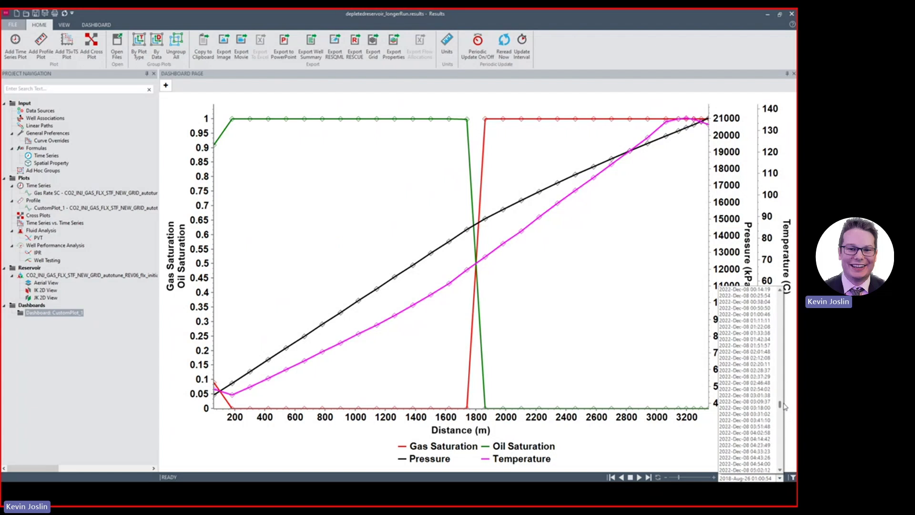
pyautogui.scroll(10, 748, 352)
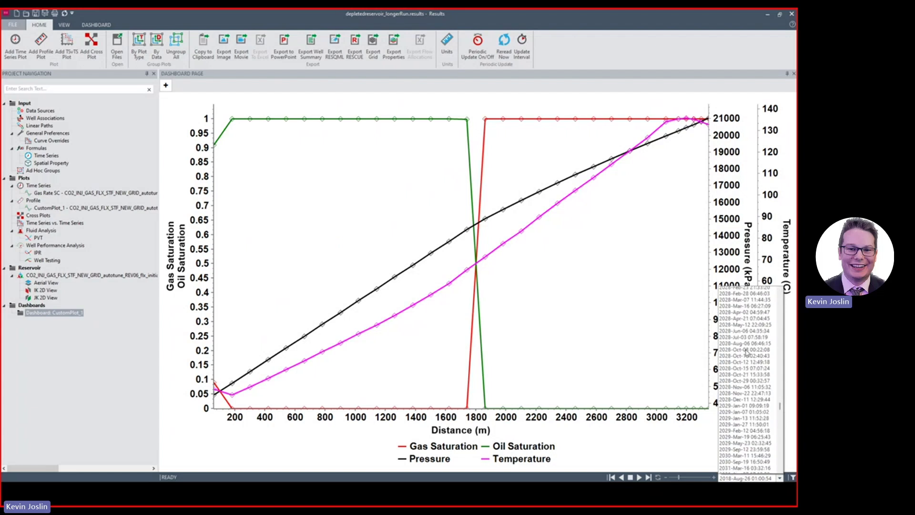
# Display the 2027-May-27 01:00:00 profile and inspect values along the Oil Saturation curve.
pyautogui.click(745, 308)
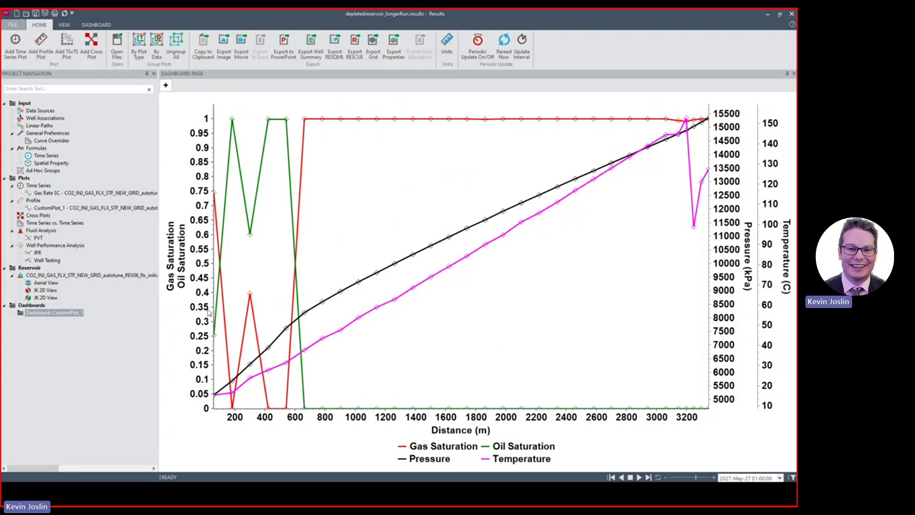
pyautogui.moveTo(214, 306)
pyautogui.moveTo(239, 146)
pyautogui.moveTo(287, 127)
# Show the OFFICES slide listing the Calgary head office and regional offices.
pyautogui.hotkey('alt', 'Tab')
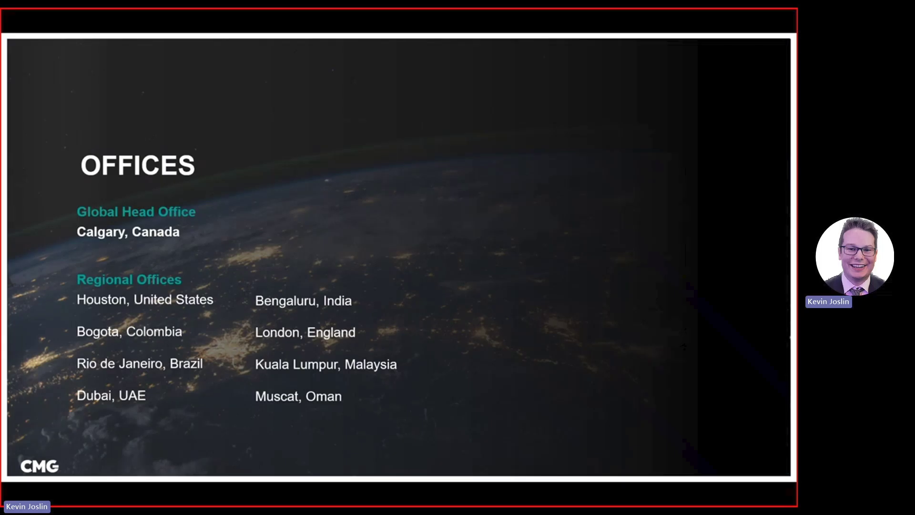